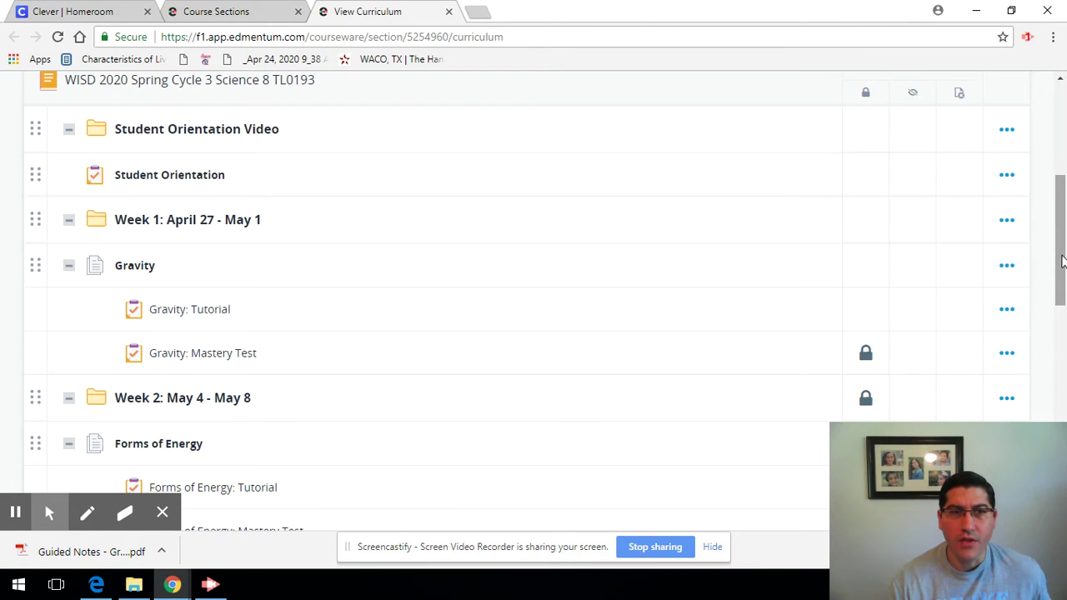
Review the Science 8 curriculum list and open the Gravity: Tutorial under Week 1: April 27 - May 1.
left_click_drag(1062, 261, 1061, 299)
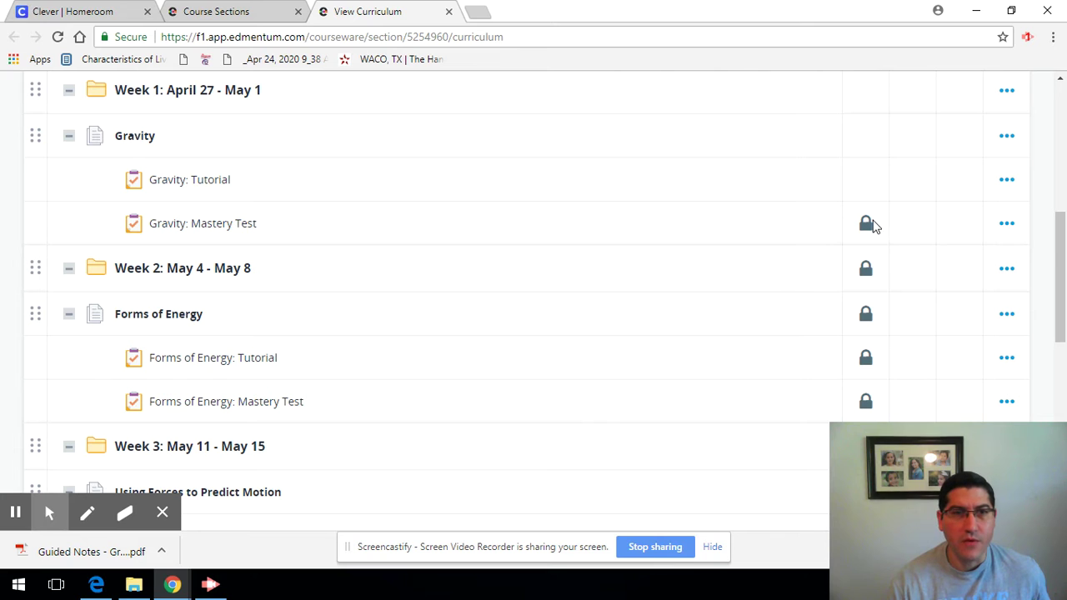
left_click_drag(1060, 309, 1060, 253)
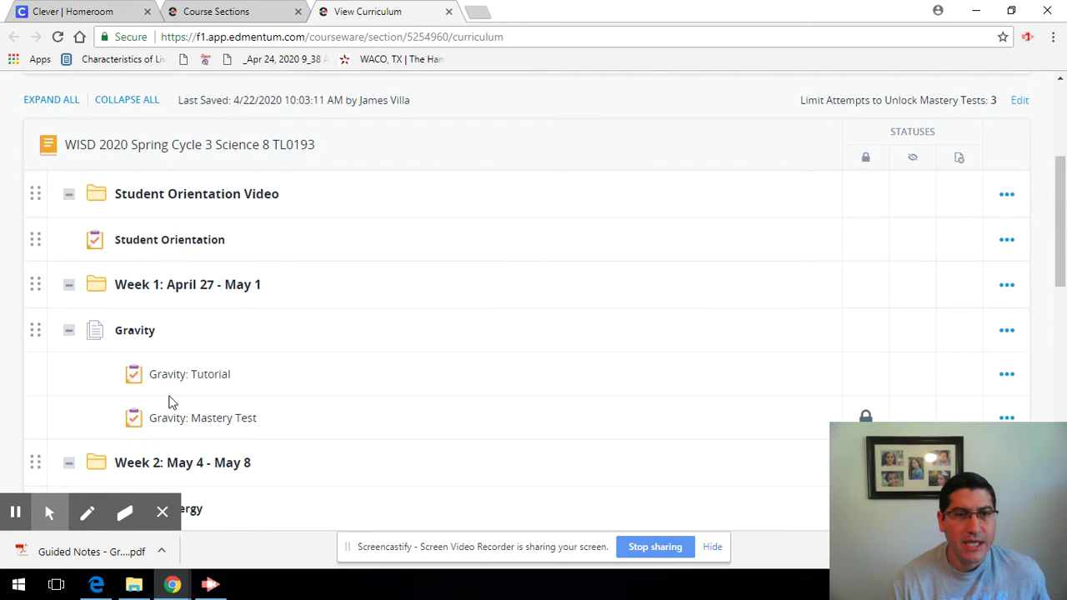
right_click(268, 388)
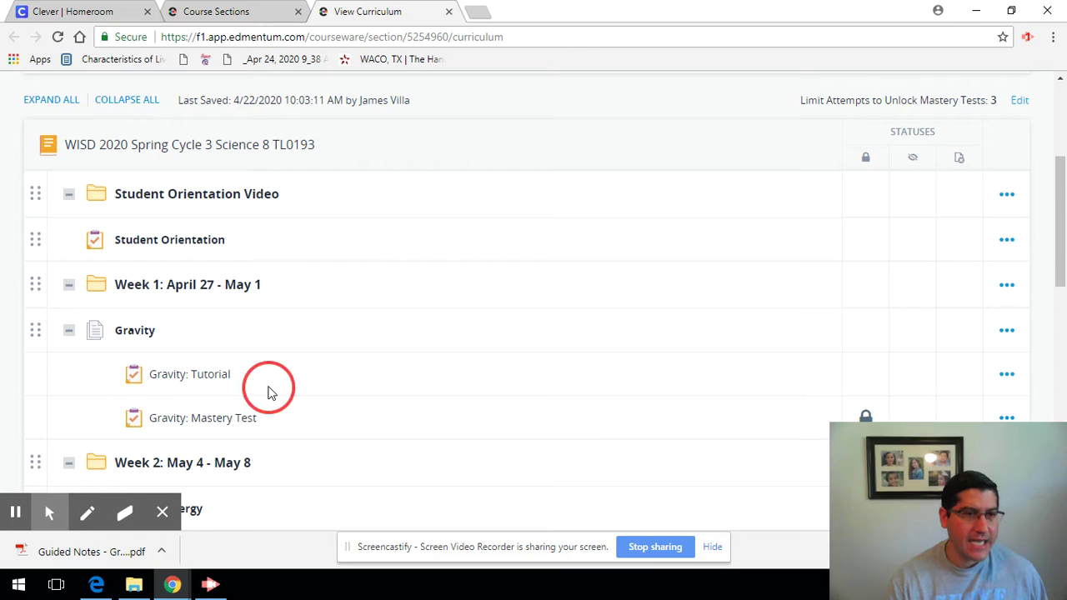
left_click(14, 374)
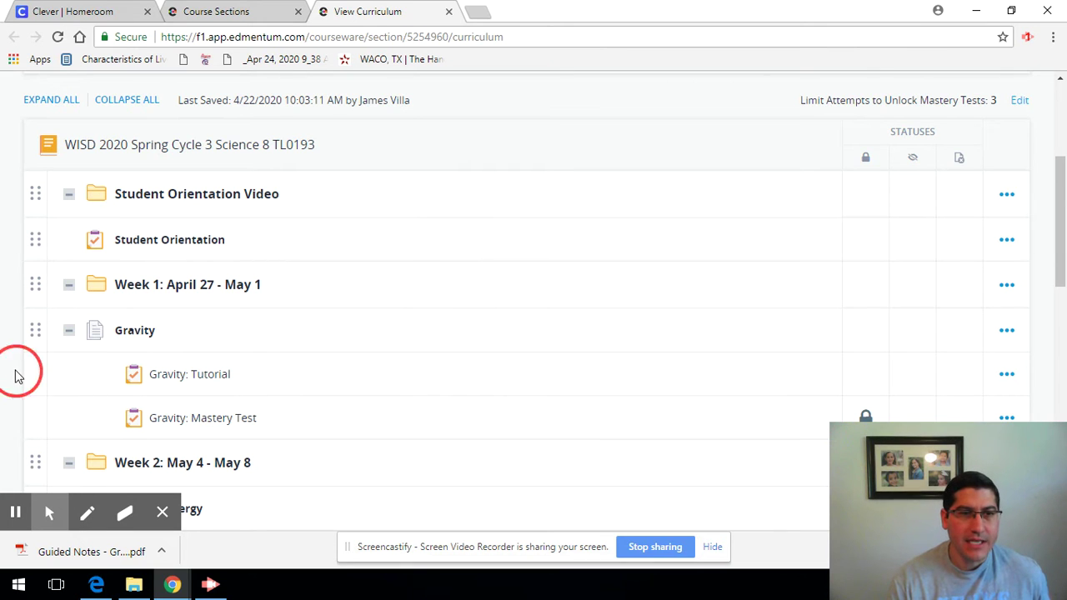
left_click(185, 375)
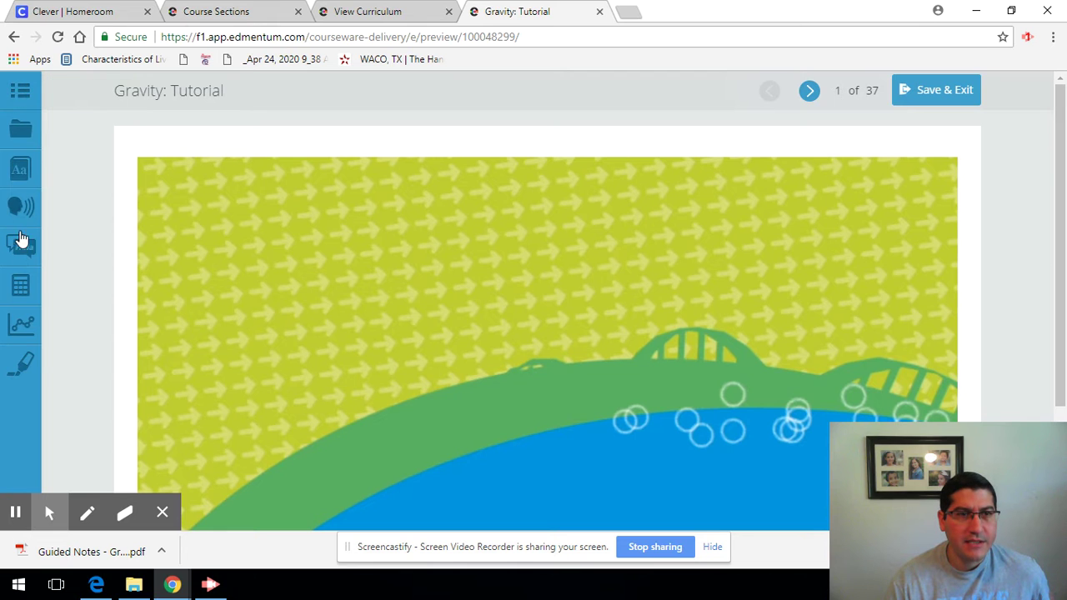
Go to the tutorial's "Lesson Activity: How Is Motion Affected by Gravity?" through the table of contents and look over its directions and Part A.
left_click(16, 98)
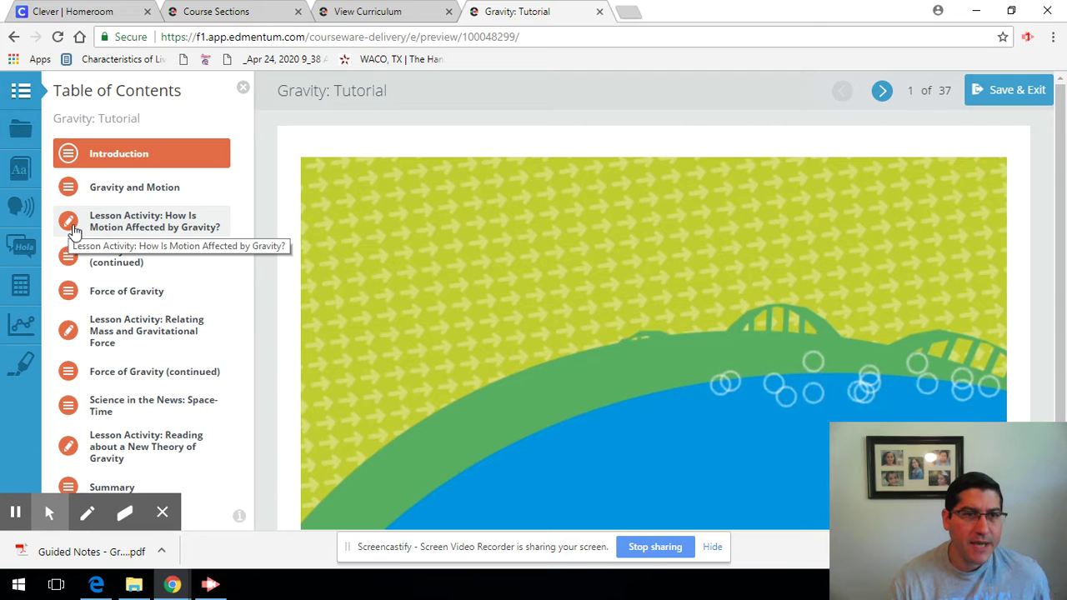
left_click(121, 223)
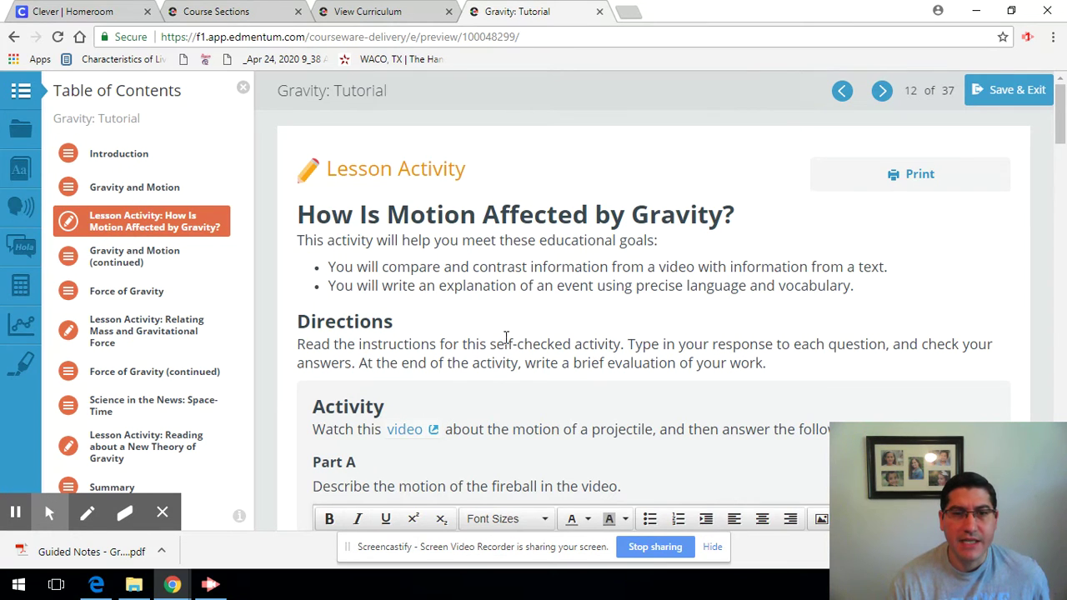
scroll(575, 450, "down", 2)
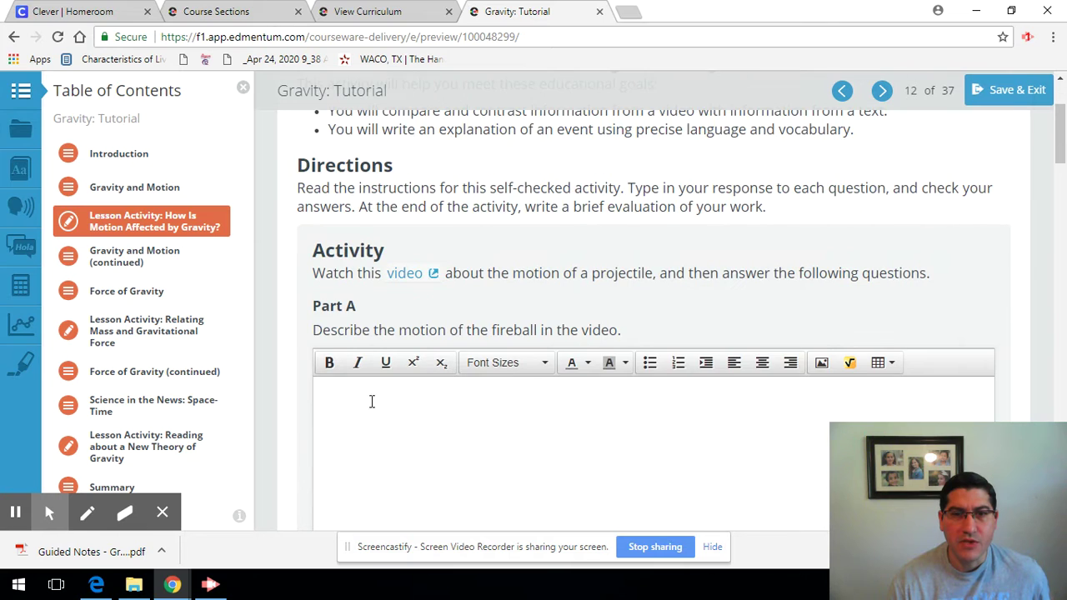
scroll(843, 310, "up", 2)
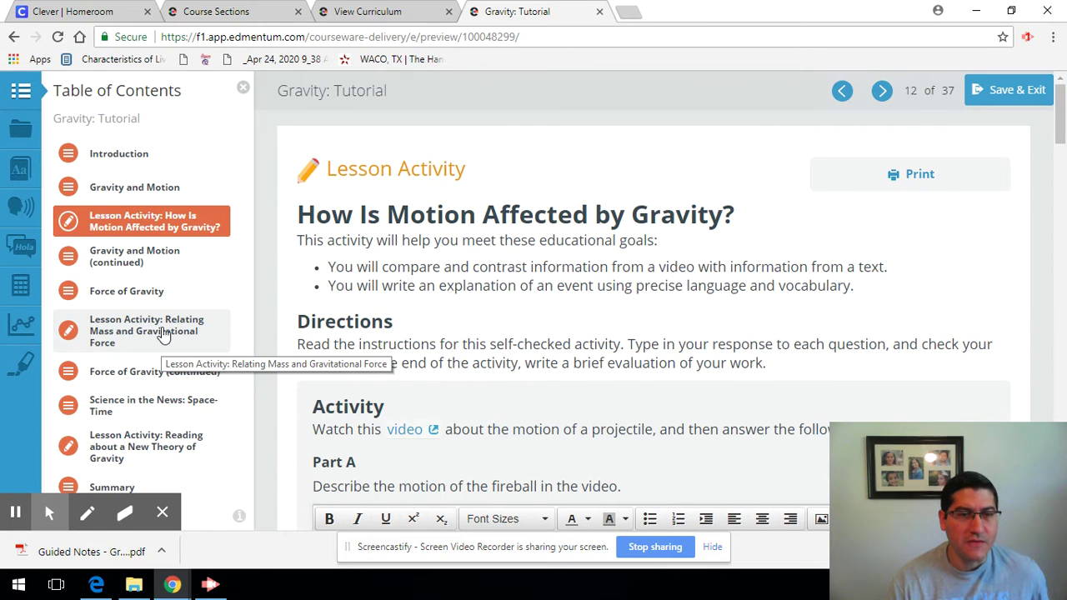
right_click(76, 302)
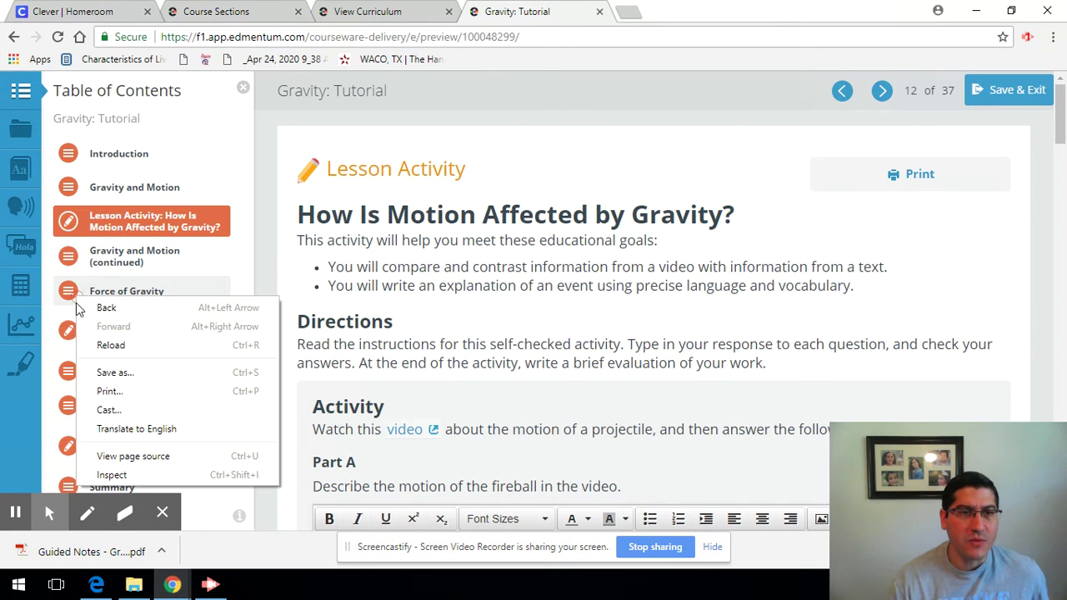
left_click(394, 94)
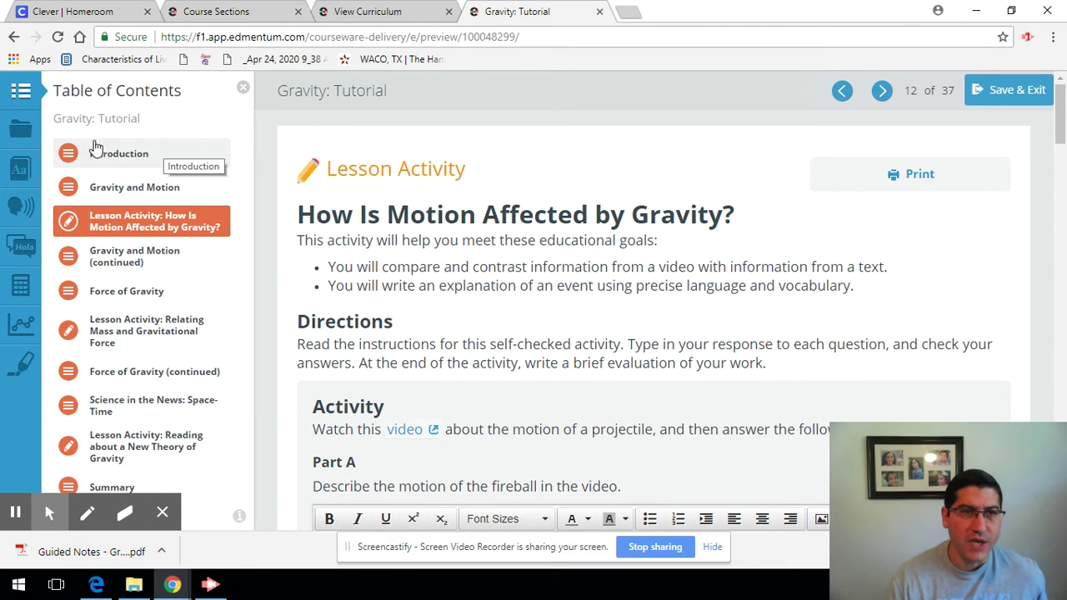
View the Glossary and Newton's Laws of Motion from the lesson's resources, closing both when done.
left_click(26, 135)
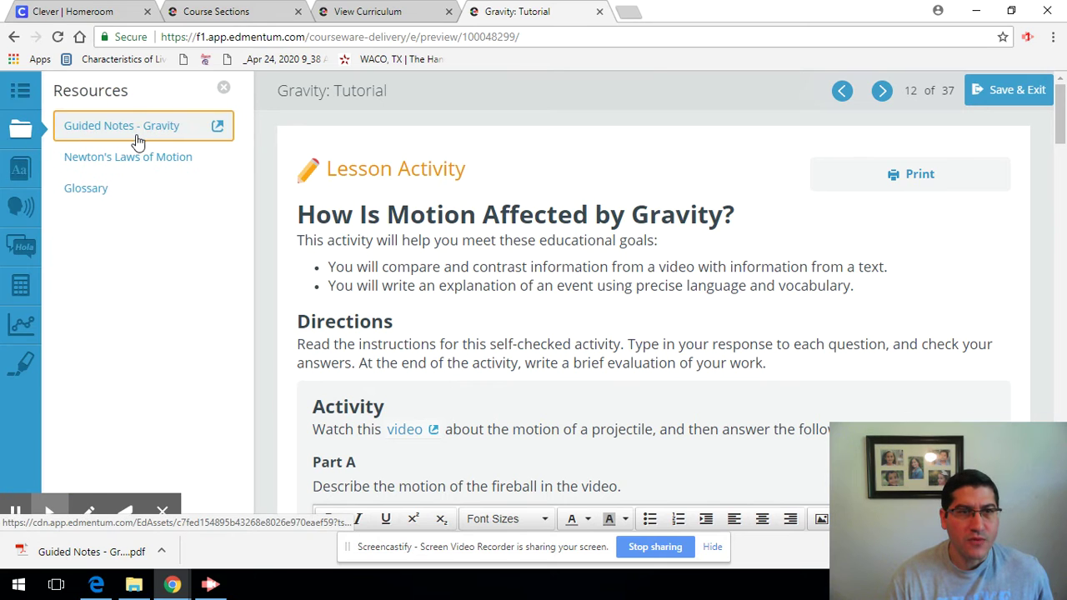
left_click(79, 192)
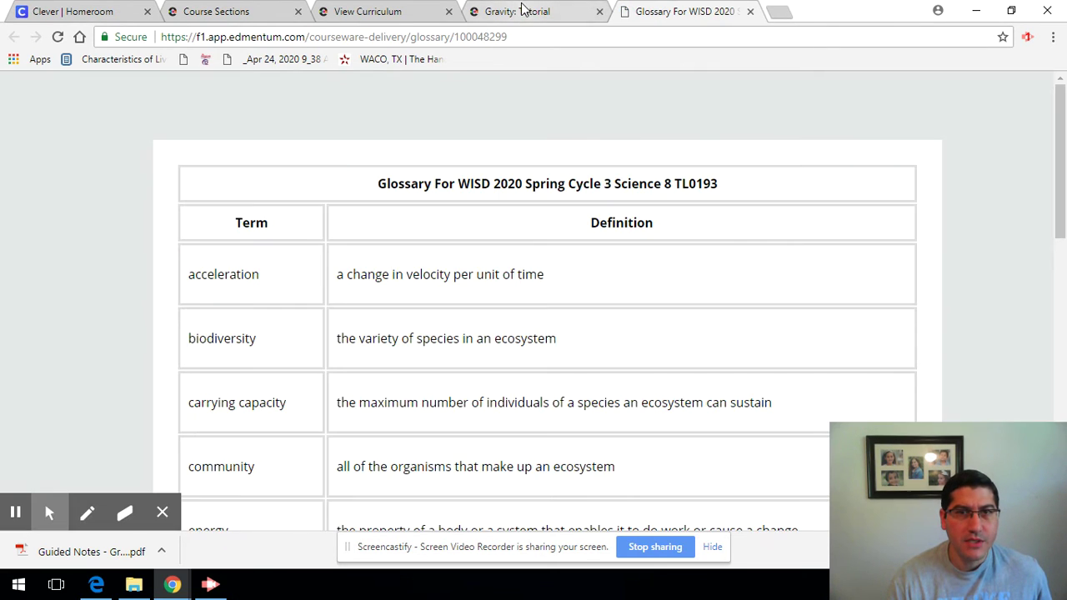
left_click(522, 10)
left_click(124, 164)
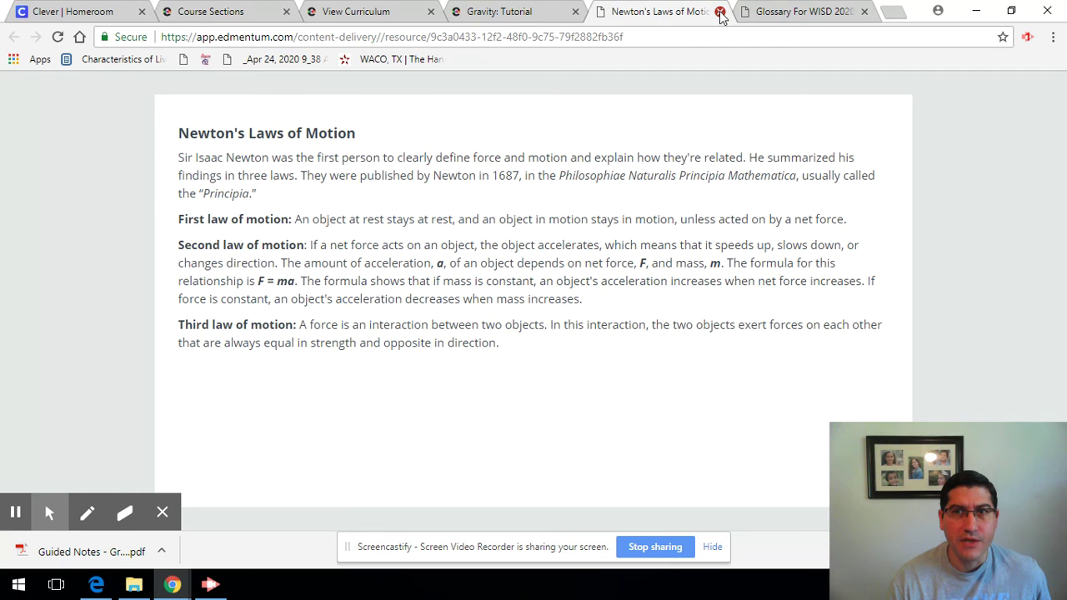
left_click(720, 14)
left_click(721, 13)
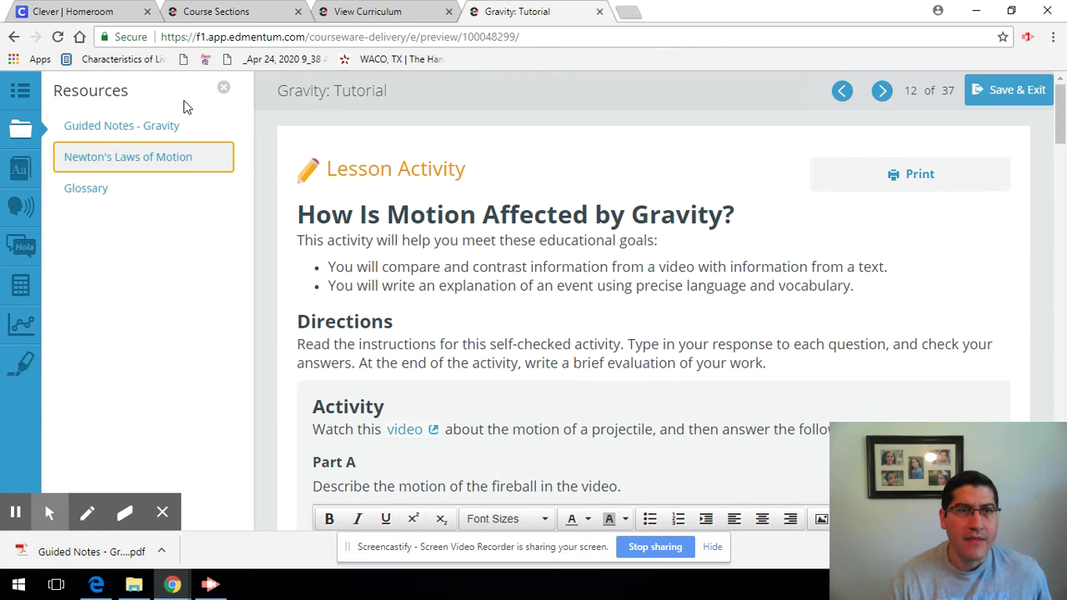
Open the Guided Notes - Gravity resource and save it to Downloads as Guided Notes - Gravity (3).pdf.
left_click(94, 129)
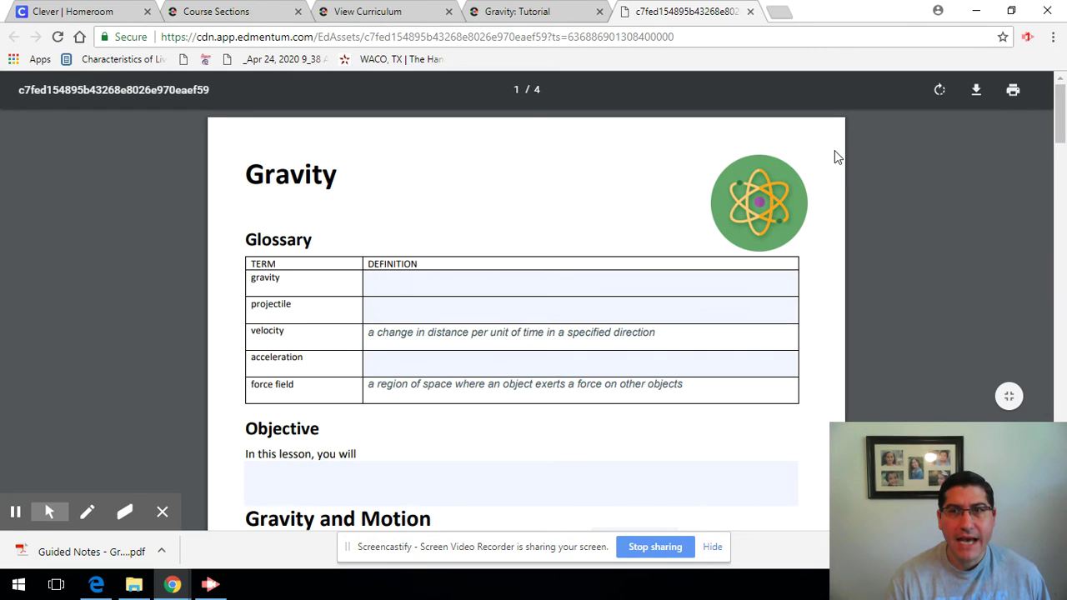
left_click(540, 278)
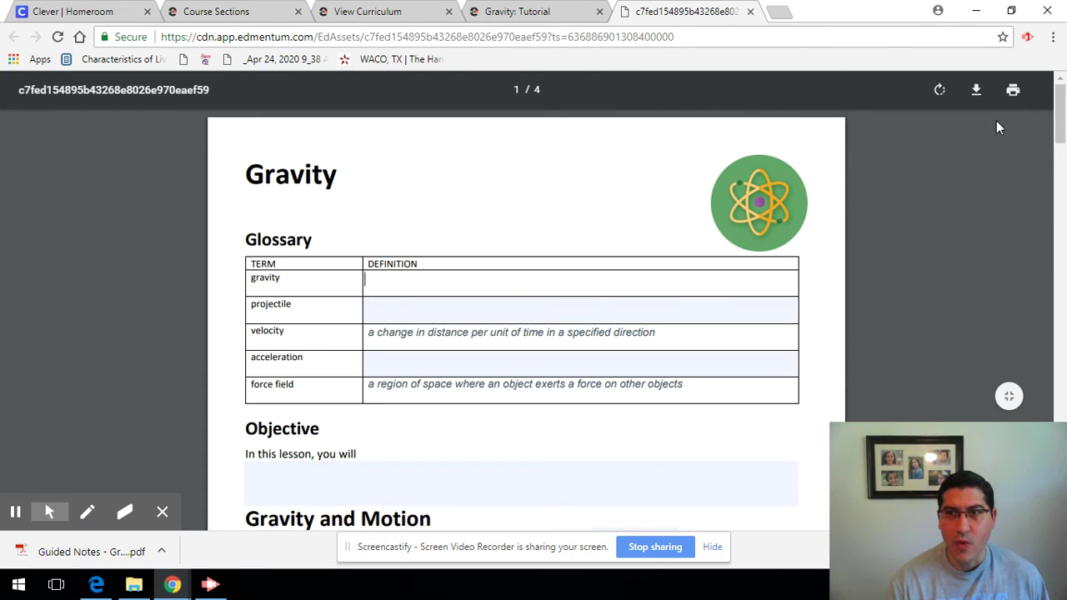
left_click(978, 91)
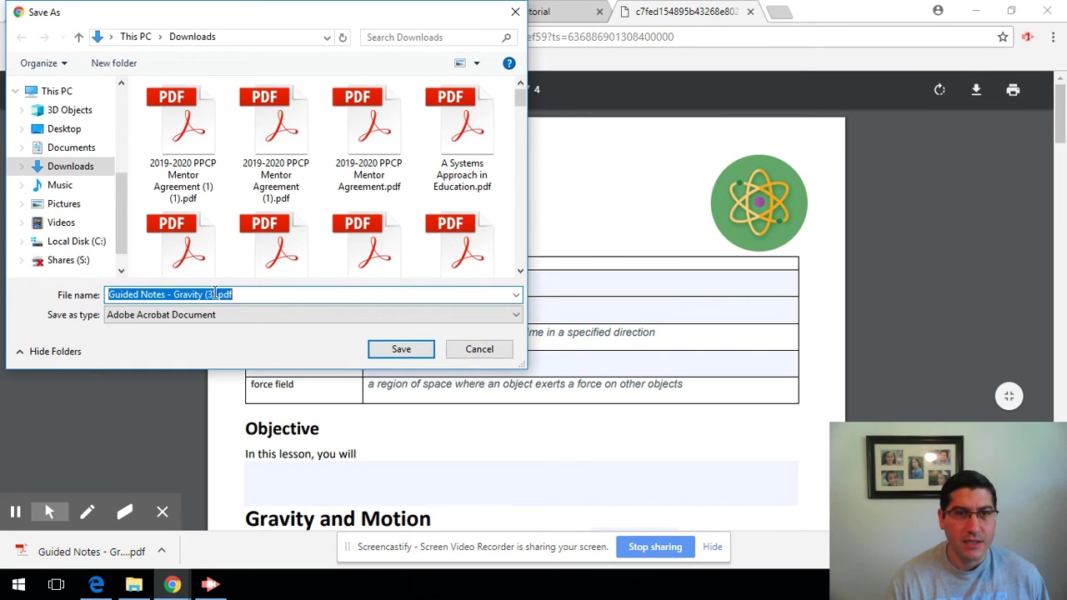
left_click(418, 355)
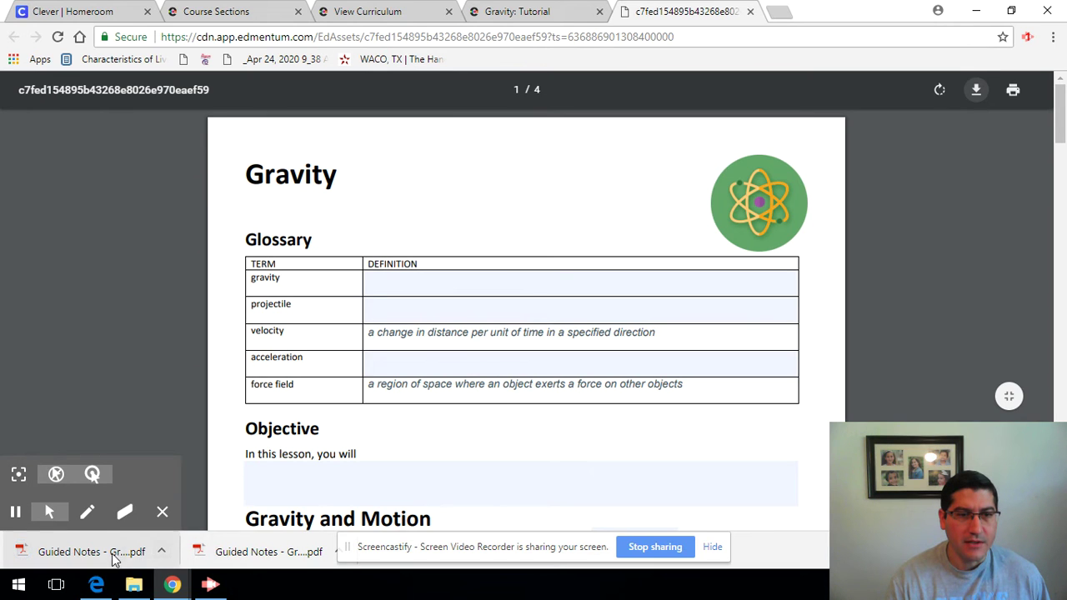
Show the downloaded guided notes in their folder and open Guided Notes - Gravity (3).pdf in Adobe Acrobat Reader.
right_click(113, 551)
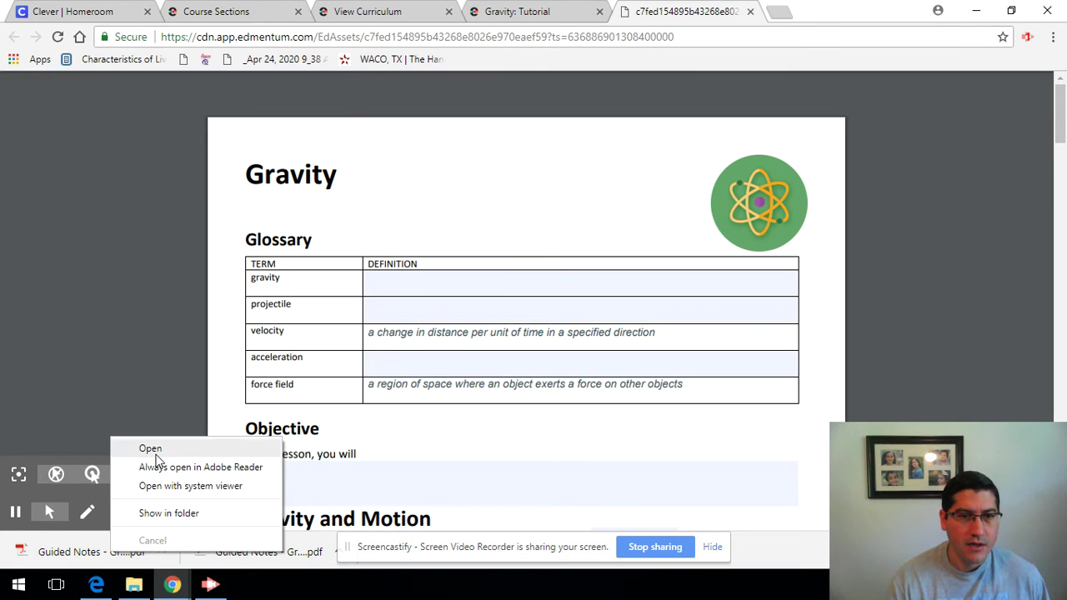
left_click(160, 516)
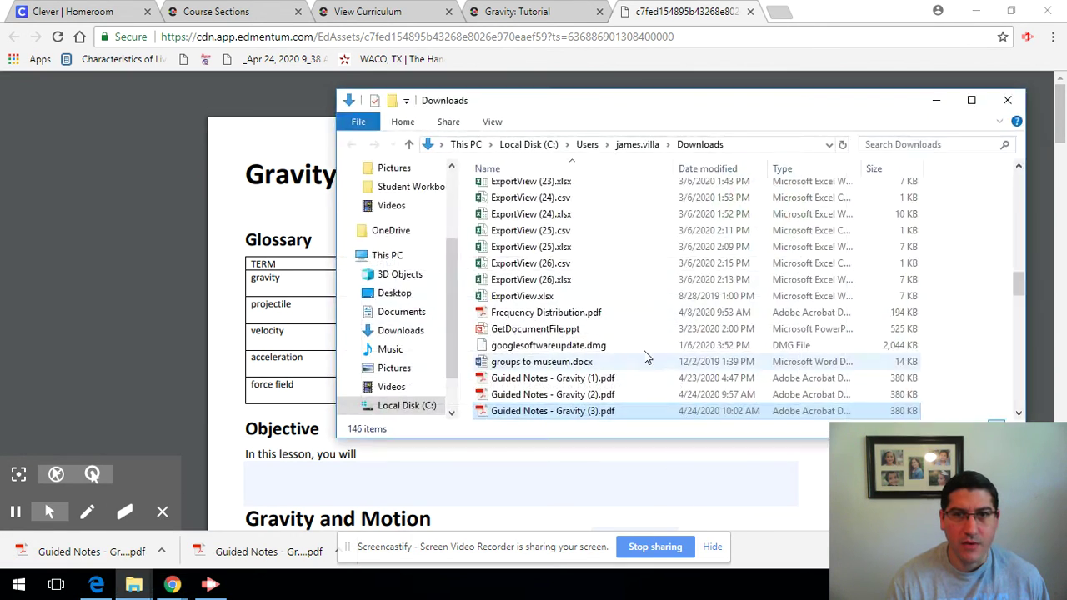
double_click(527, 410)
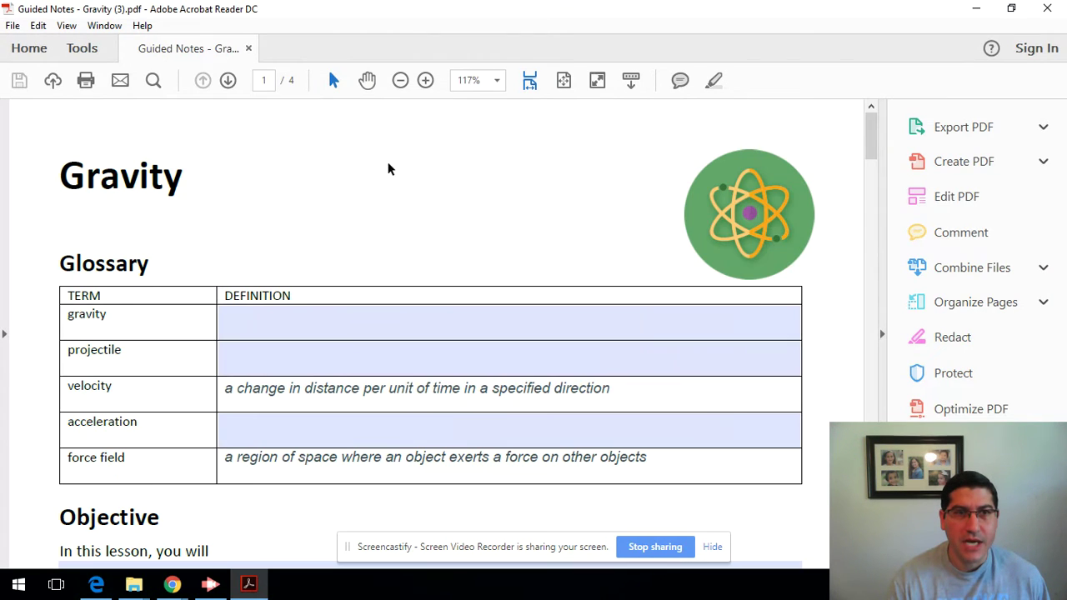
Enter "Gravity is ..." as the definition of gravity in the guided notes' glossary table.
left_click(310, 320)
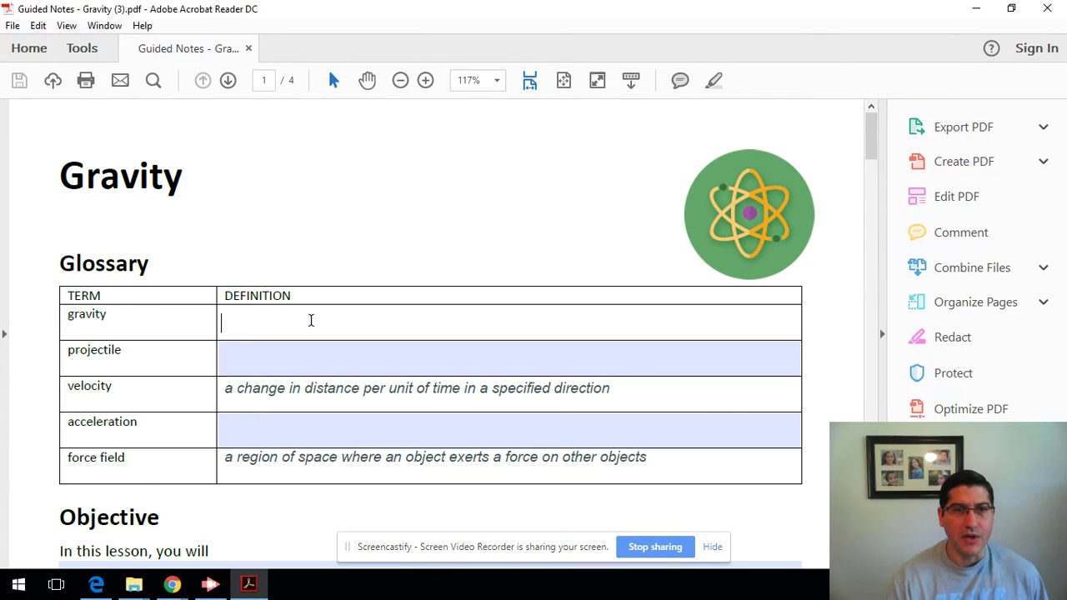
type("Gravity ")
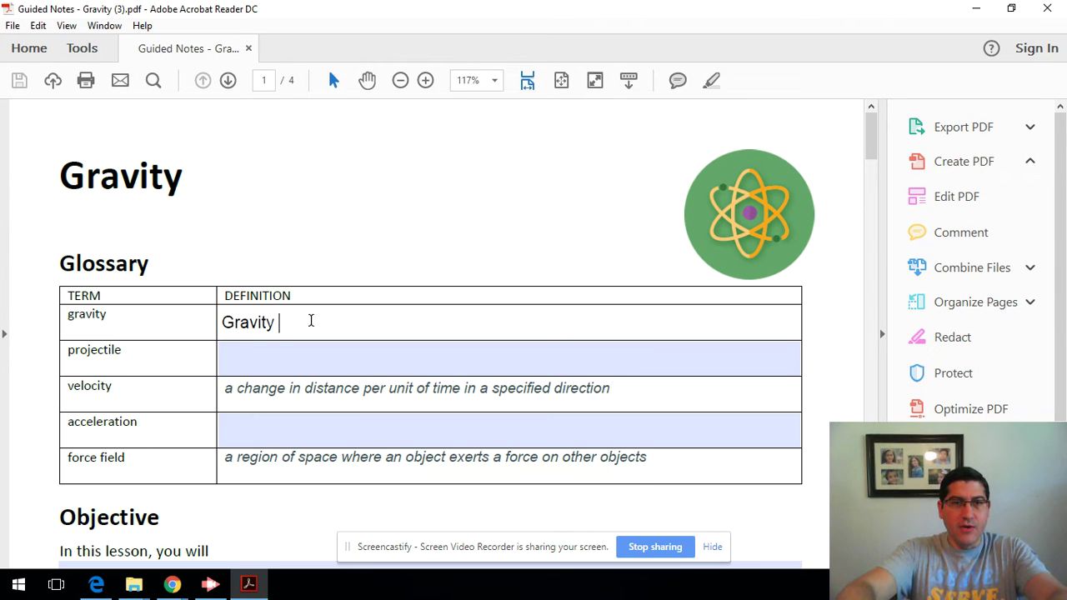
type("is ...")
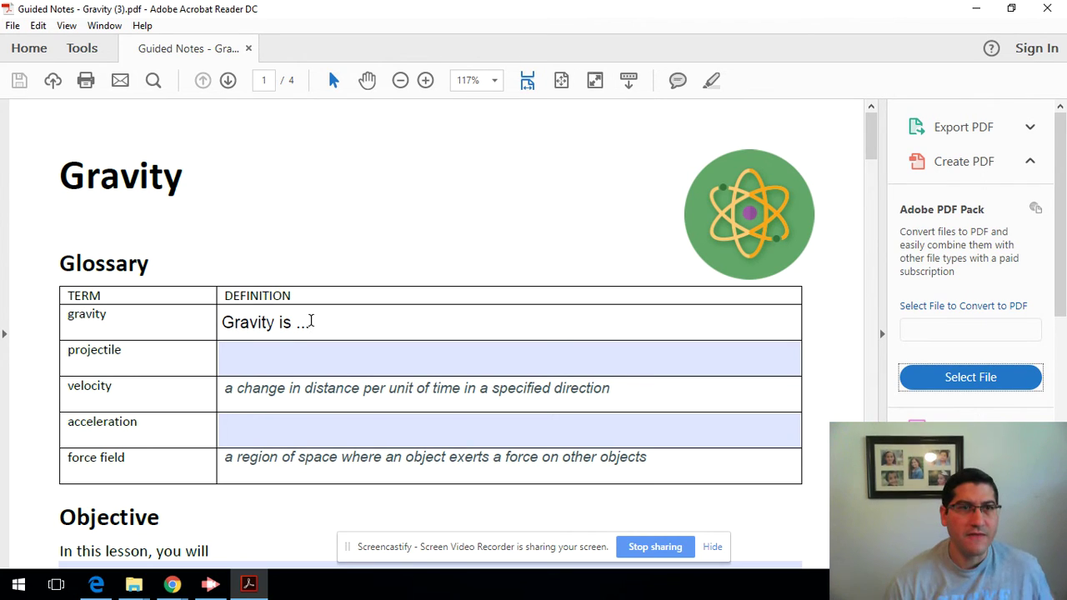
Check the file saving options, close the guided notes without saving changes, and close the Downloads folder window.
left_click(21, 27)
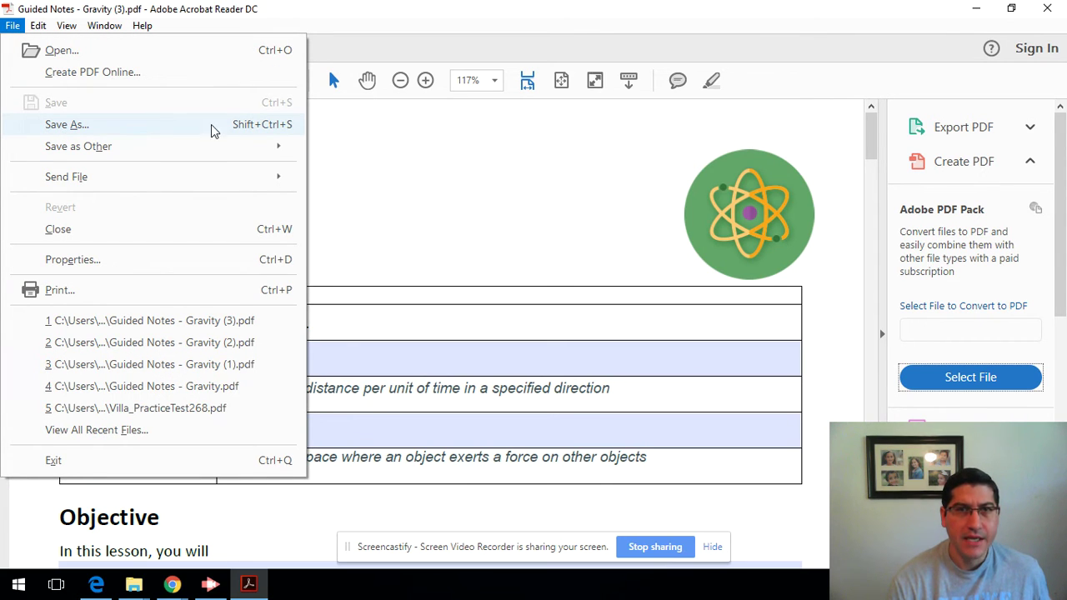
left_click(1061, 14)
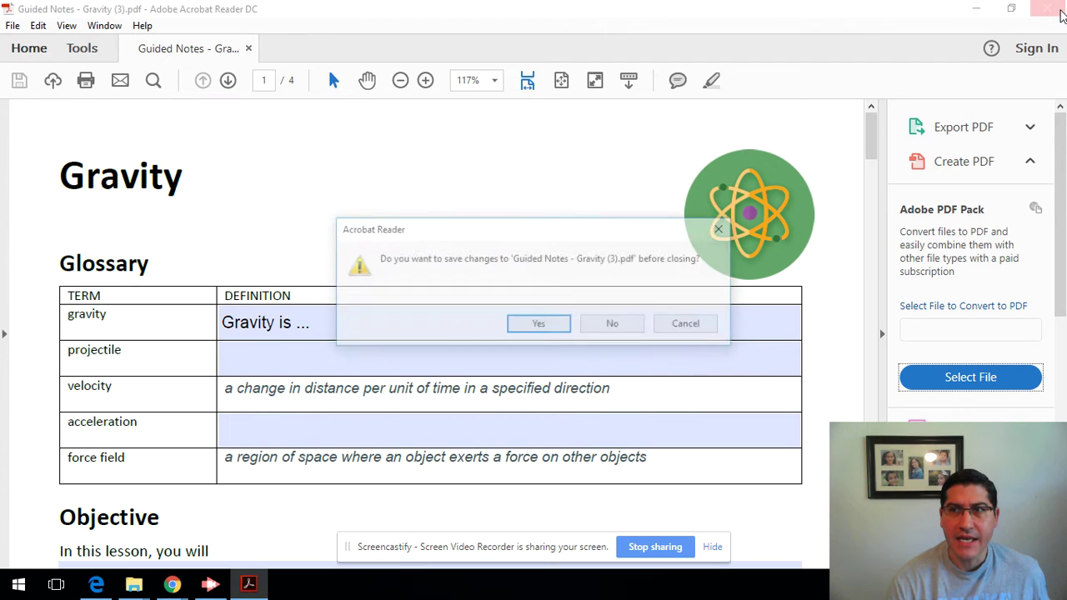
left_click(624, 328)
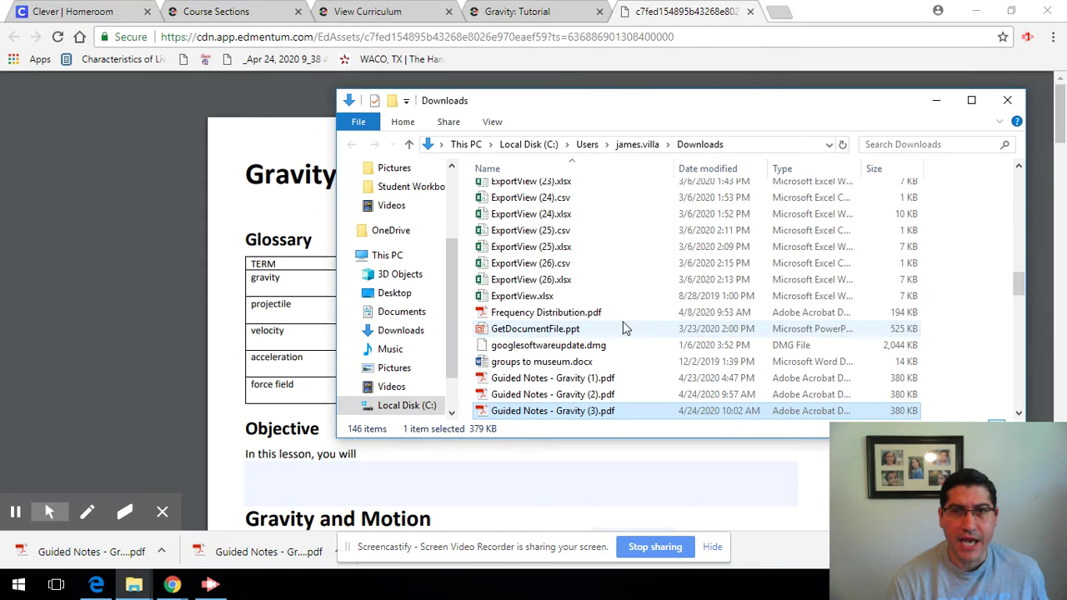
left_click(1005, 100)
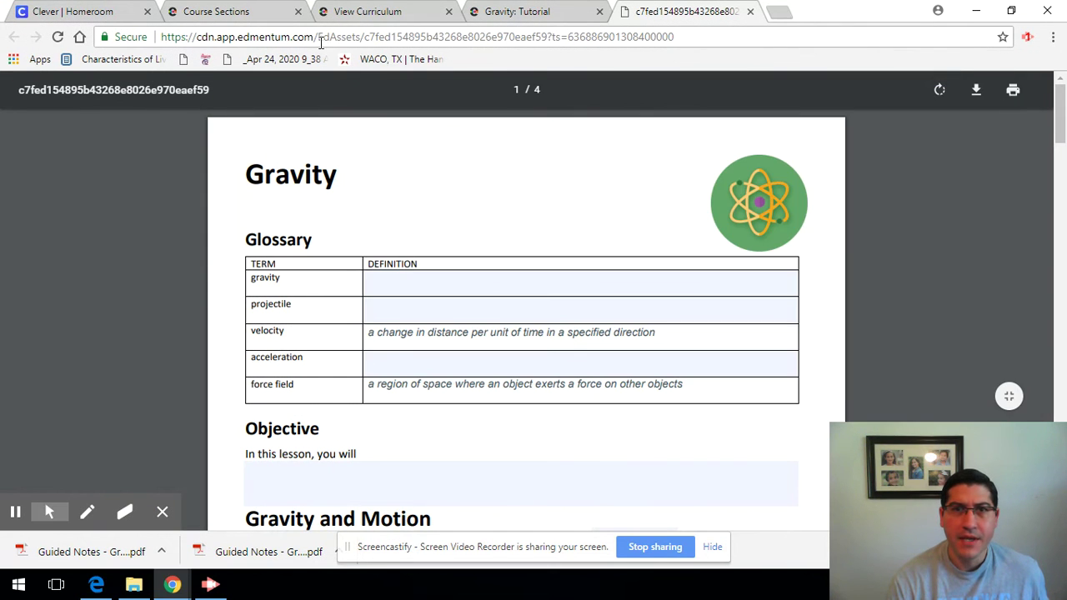
Return to the Gravity: Tutorial in the browser and open its dictionary for looking up a word.
left_click(505, 12)
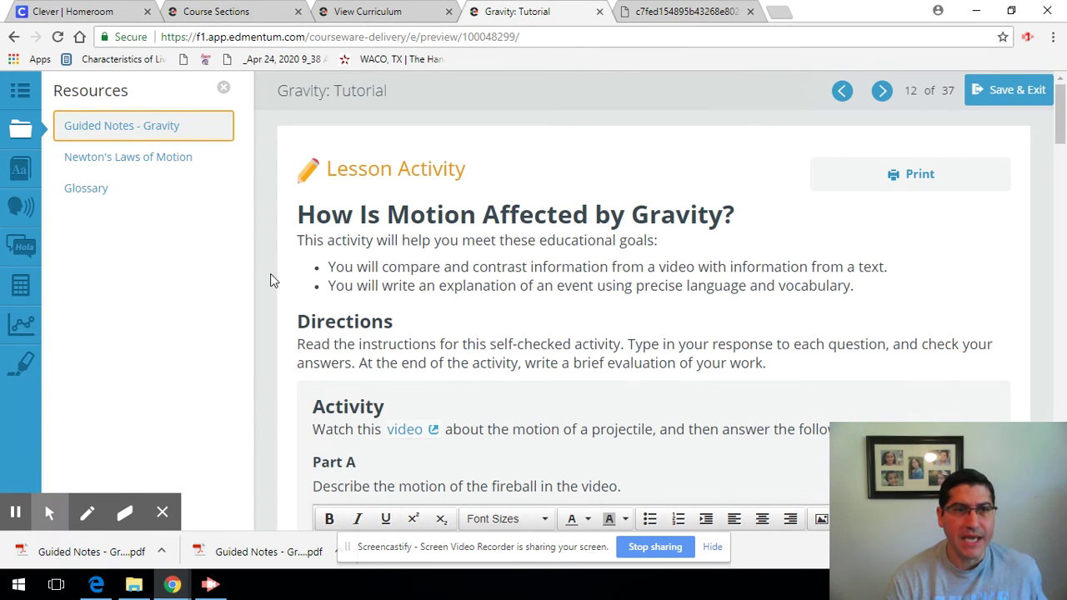
mouse_move(105, 125)
right_click(26, 138)
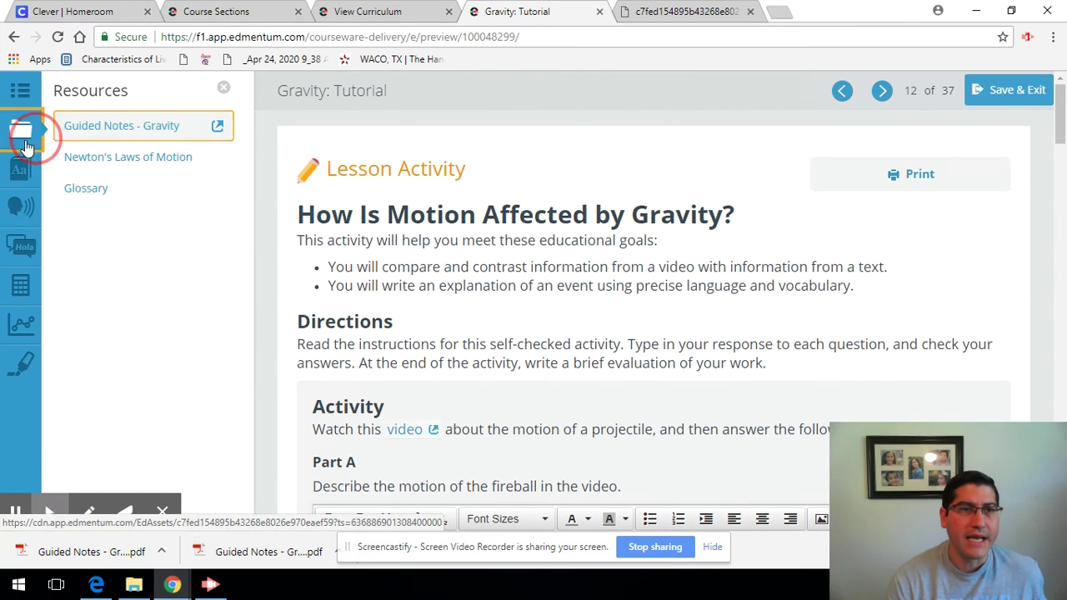
left_click(20, 171)
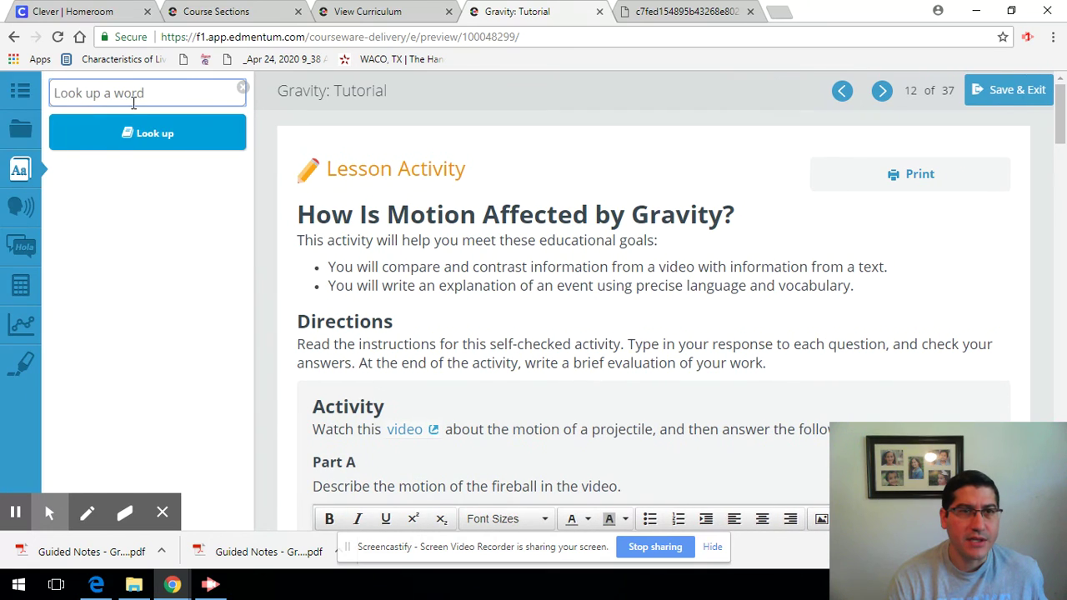
Turn on slide narration in the tutorial's reading tools and close the reading tools.
left_click(21, 207)
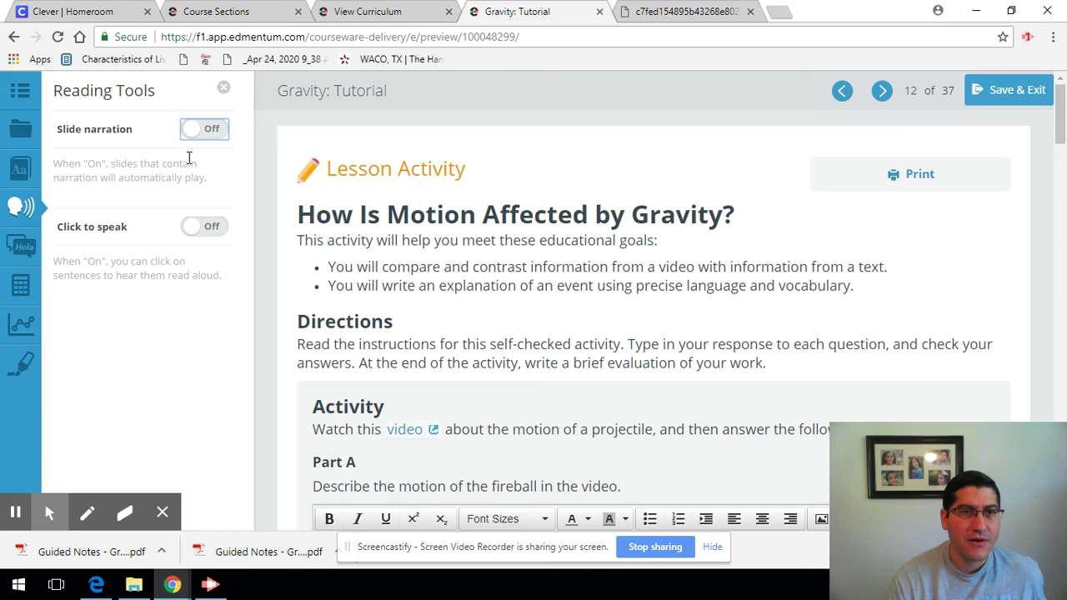
left_click(200, 130)
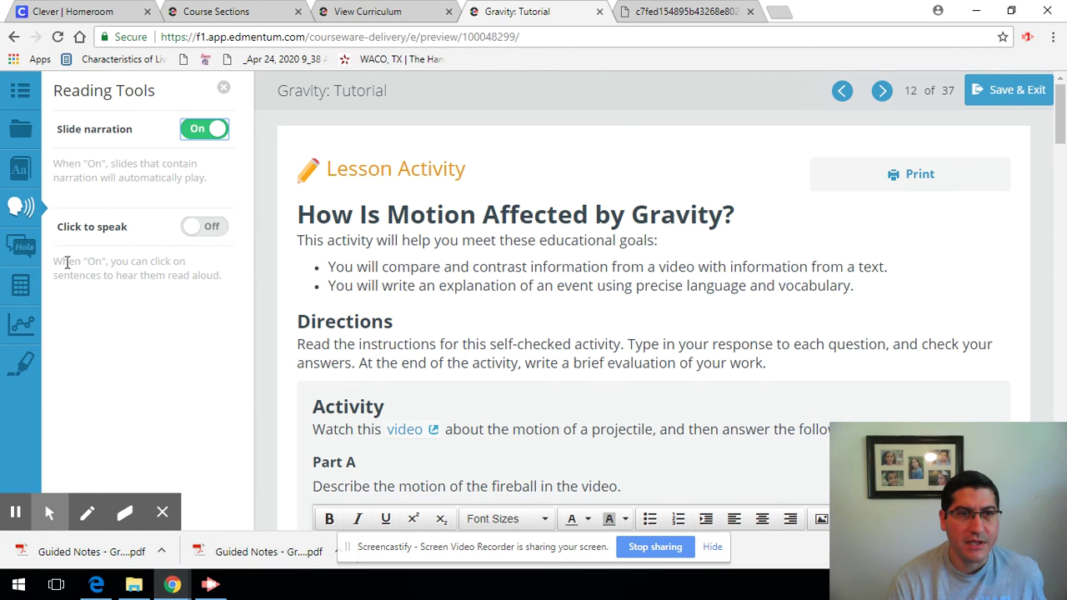
left_click(223, 88)
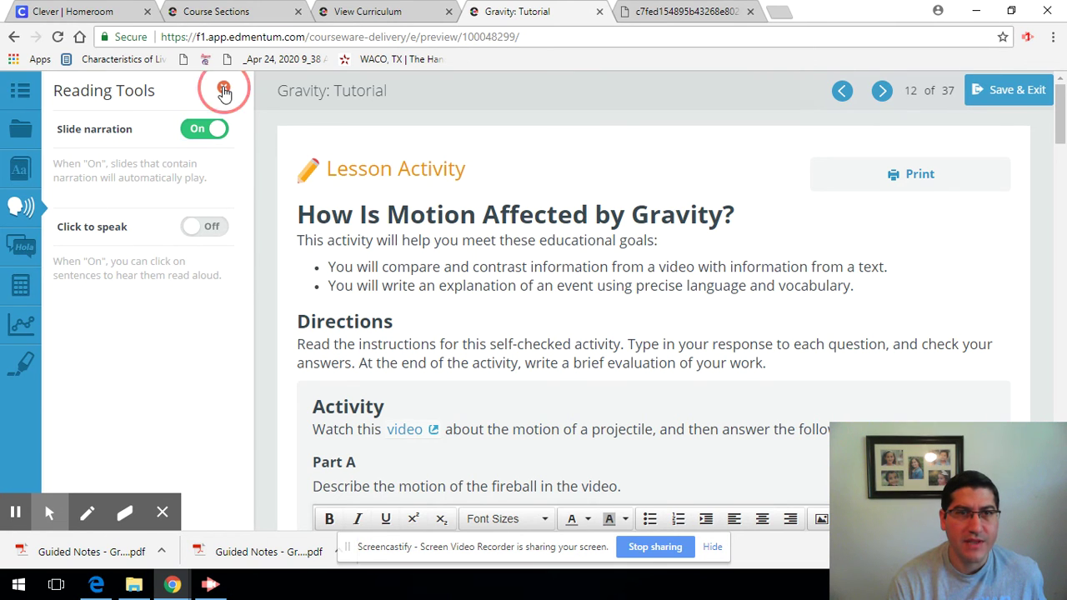
Listen to the narration on the "Acceleration Due to Gravity" slide at a higher volume, and return to the preceding lesson activity.
left_click(808, 93)
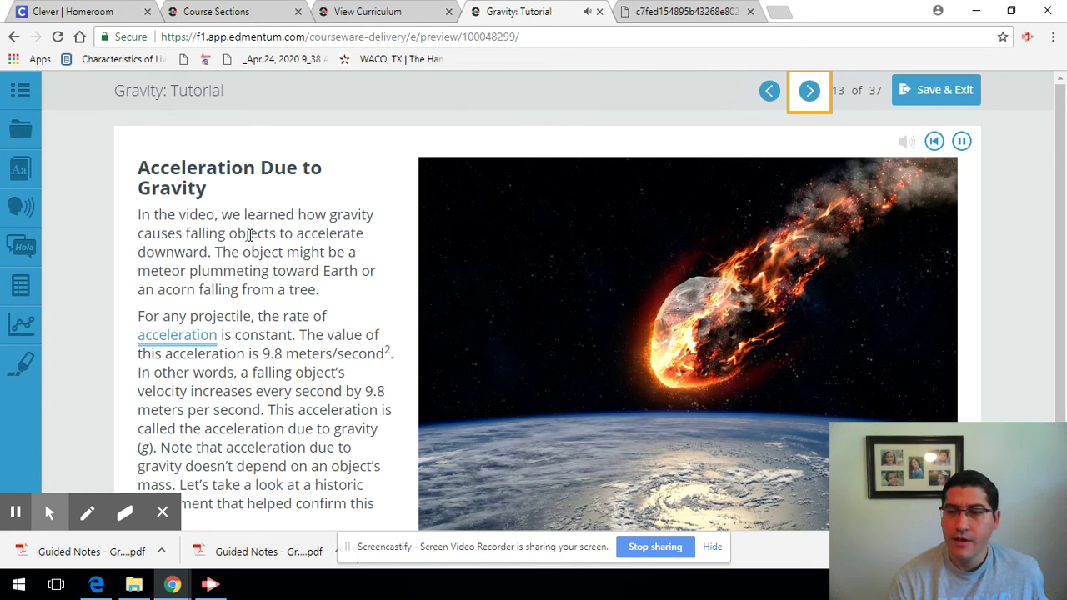
key("XF86AudioRaiseVolume")
key("XF86AudioRaiseVolume")
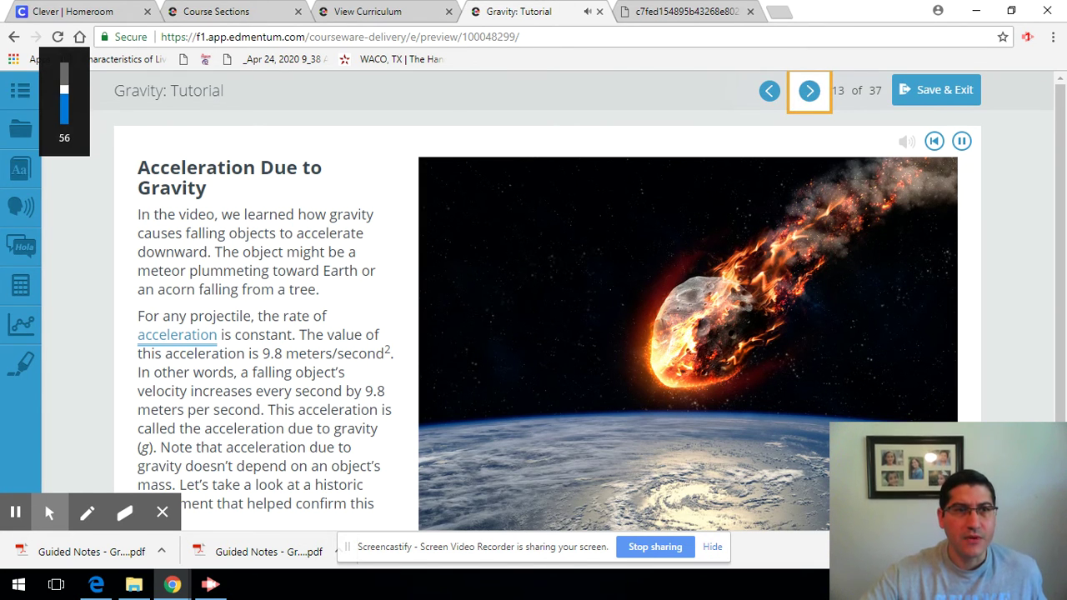
key("XF86AudioRaiseVolume")
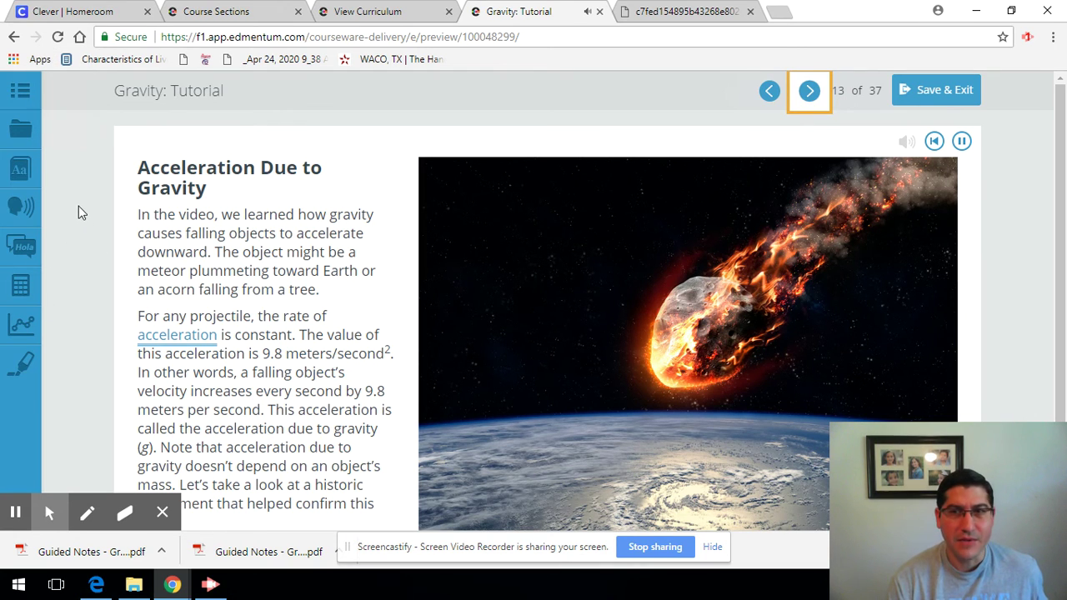
left_click(770, 90)
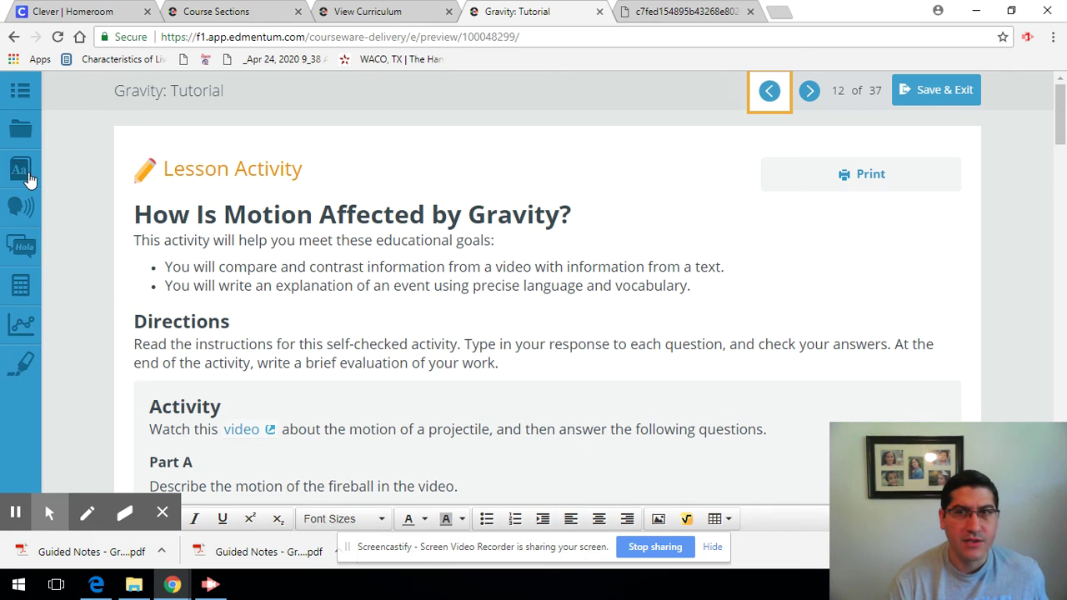
Look through the tutorial's translation tool, calculator and math tools.
left_click(27, 252)
left_click(89, 209)
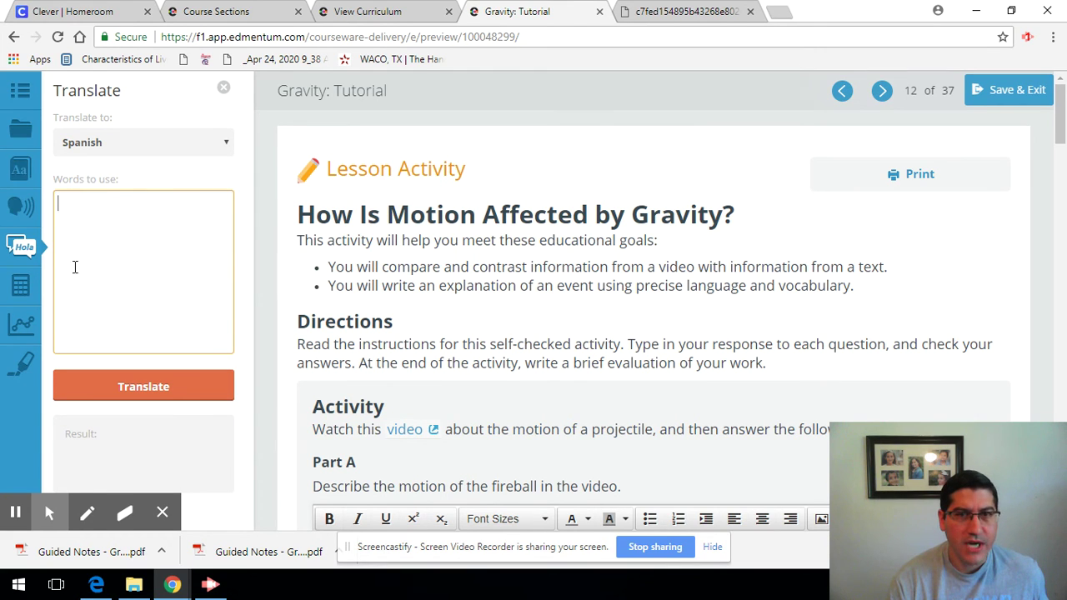
left_click(224, 90)
left_click(21, 285)
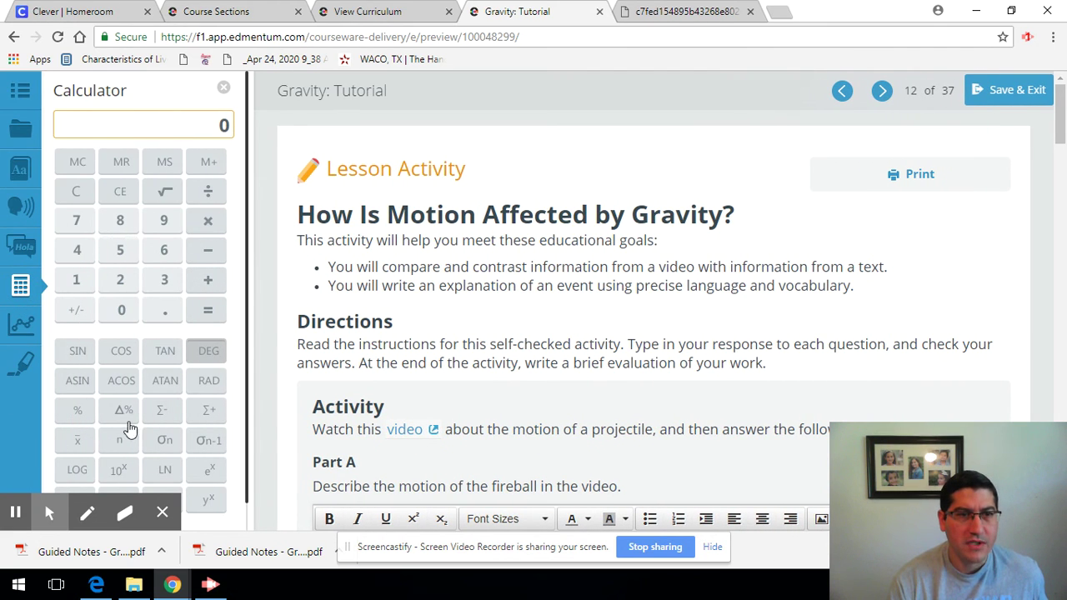
left_click(24, 325)
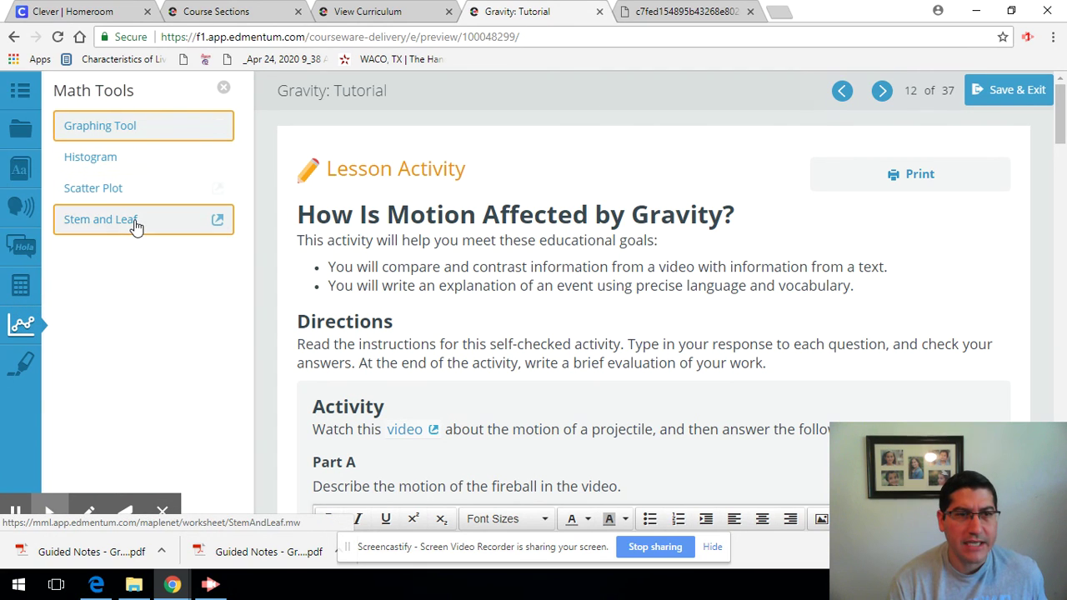
Open the highlighter and select the activity's introduction through "You will compare and", dismissing the recording time-limit notice.
left_click(22, 371)
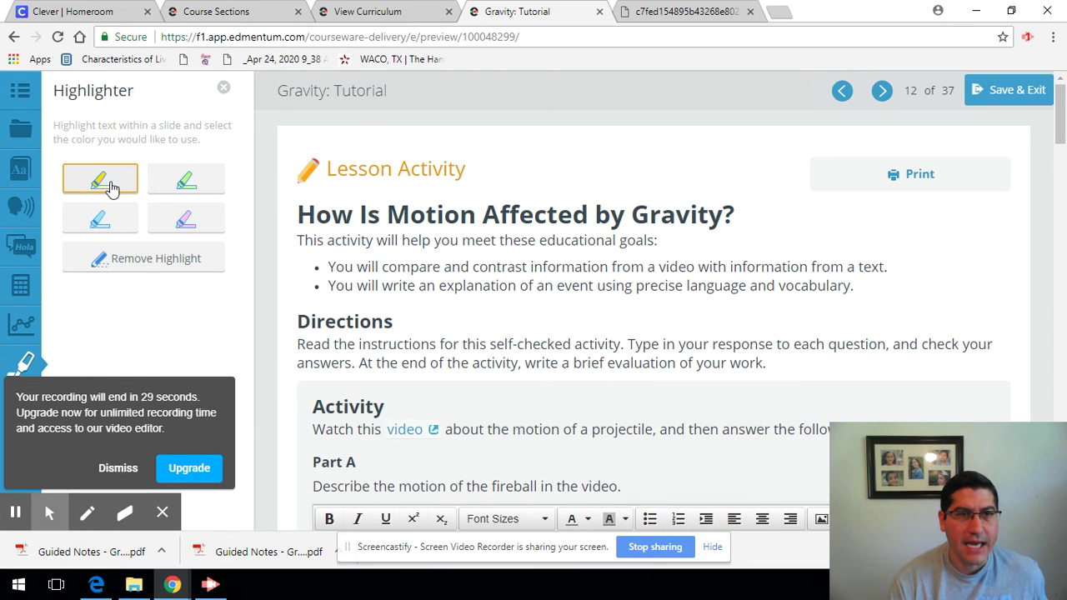
left_click_drag(314, 241, 436, 265)
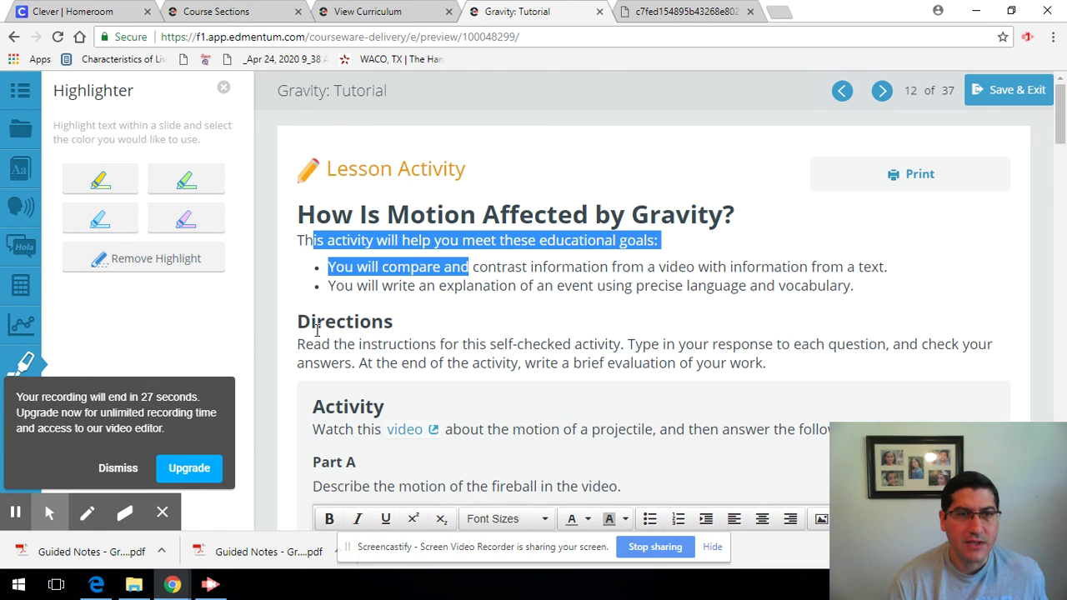
left_click(265, 352)
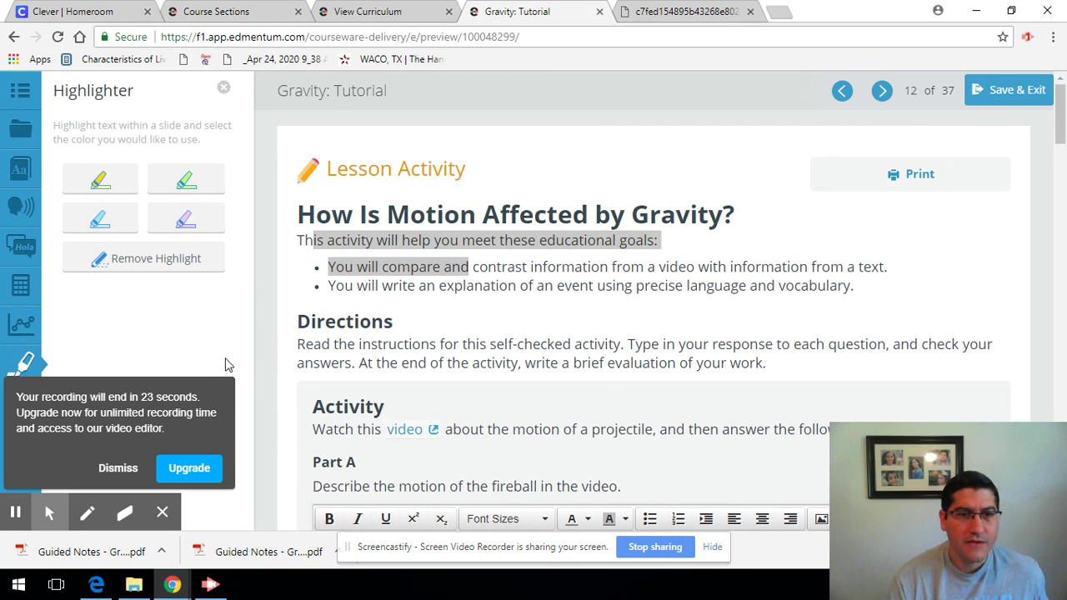
left_click(117, 468)
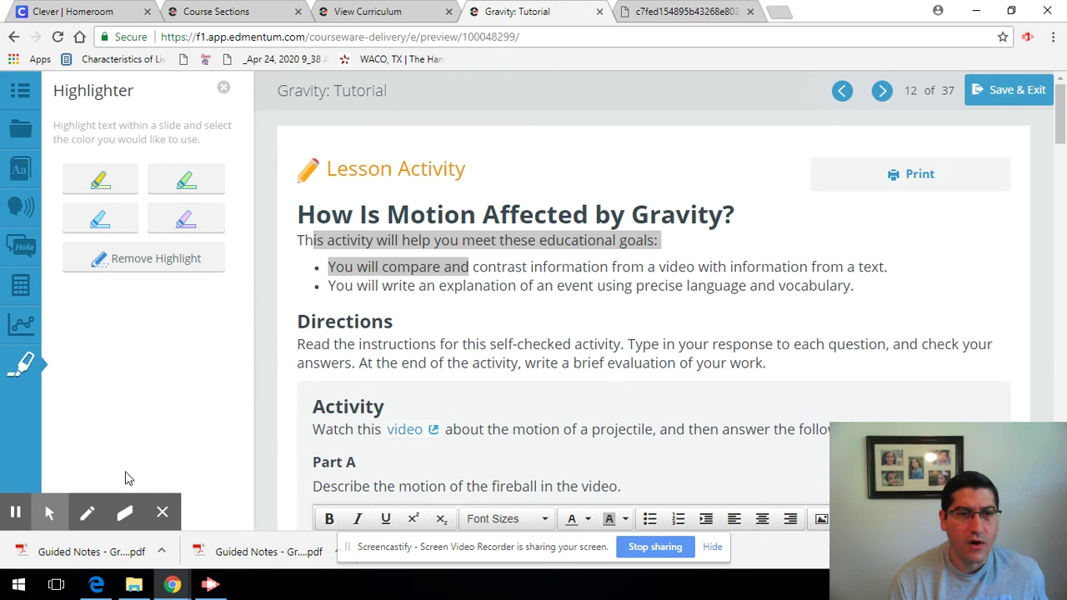